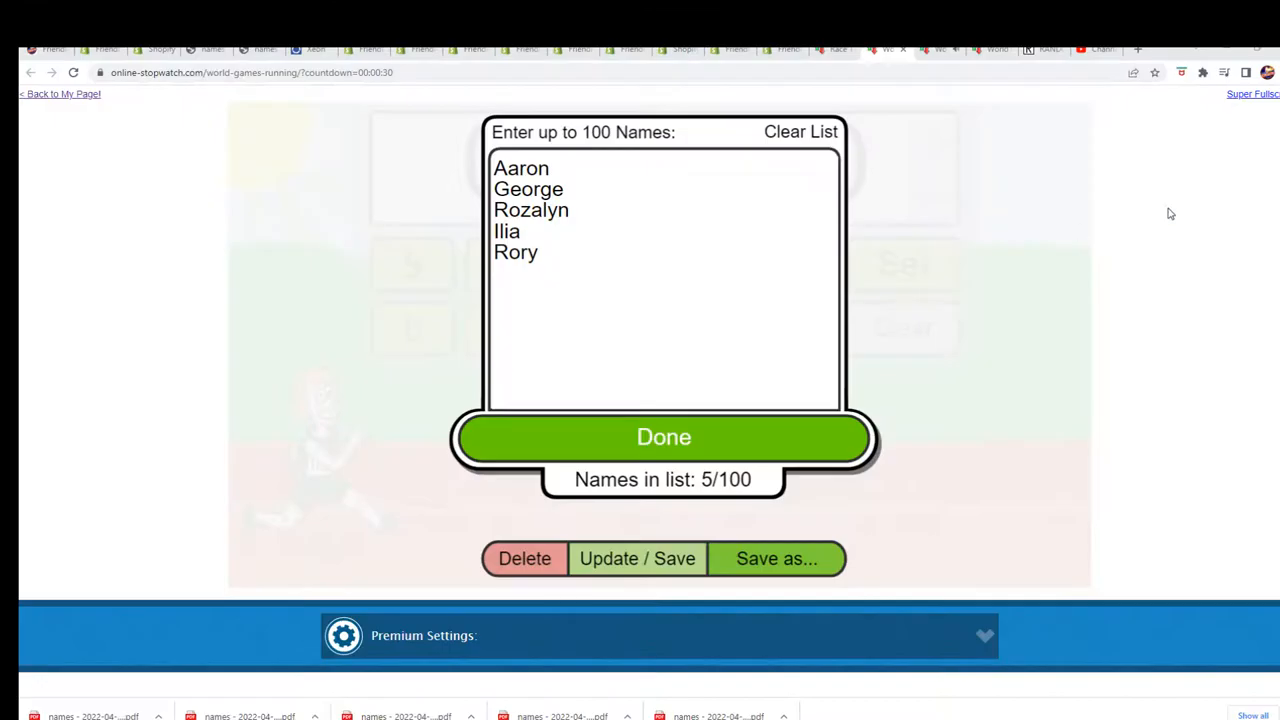
- Copy the four entrant names from the Notepad notes
{"action": "left_click_drag", "start_coordinate": [1000, 175], "coordinate": [960, 139]}
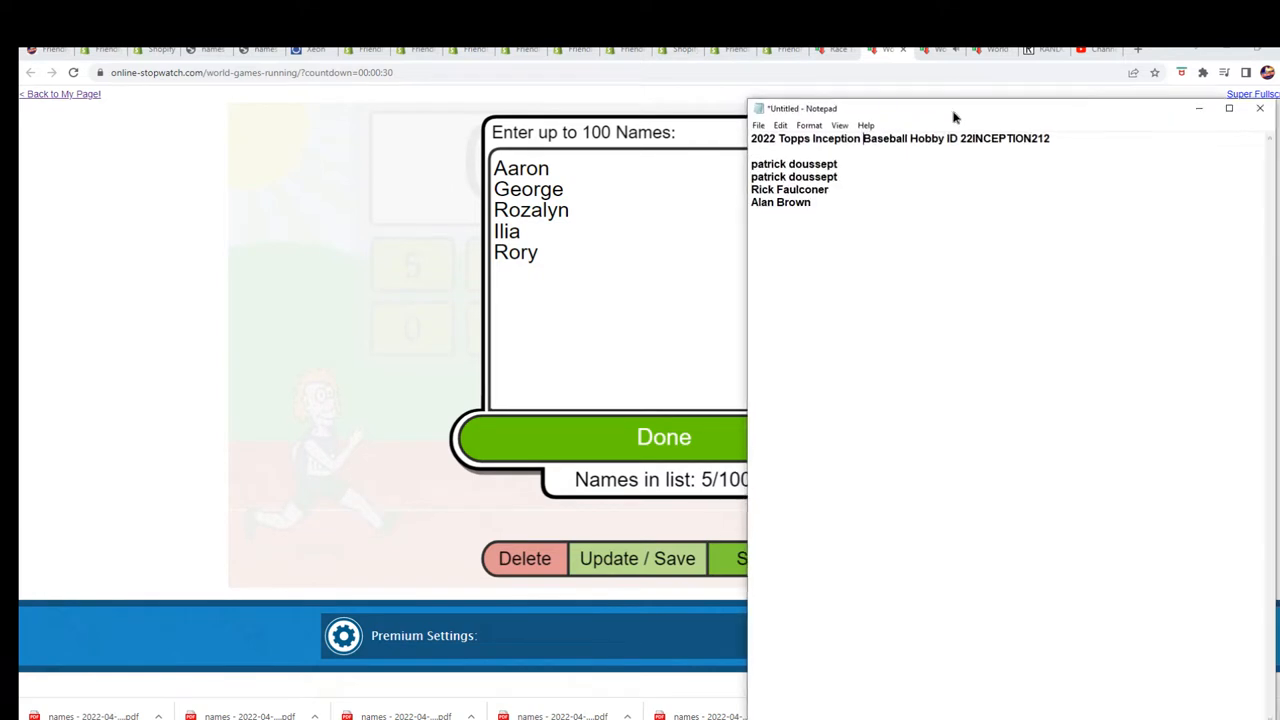
{"action": "left_click_drag", "start_coordinate": [849, 211], "coordinate": [760, 164]}
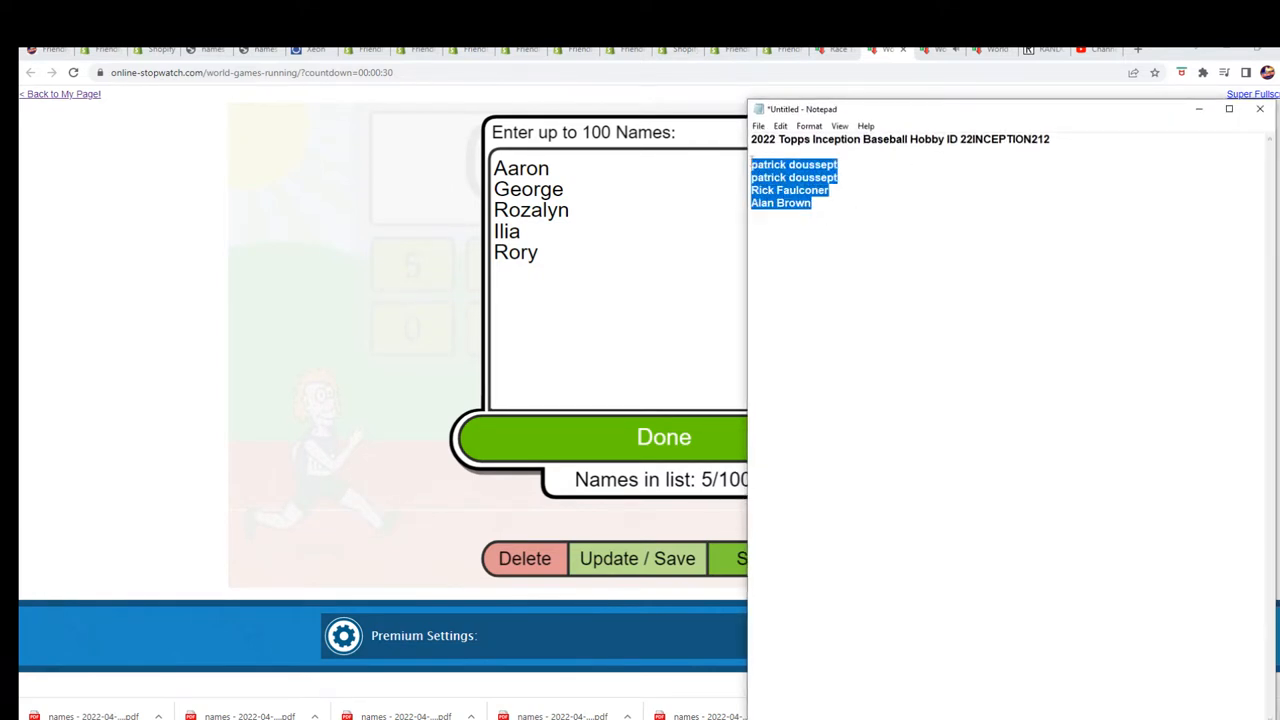
{"action": "right_click", "coordinate": [772, 178]}
{"action": "left_click", "coordinate": [800, 218]}
- Replace the five old names in the race list with the four pasted entrants
{"action": "left_click_drag", "start_coordinate": [540, 256], "coordinate": [494, 162]}
{"action": "key", "text": "BackSpace"}
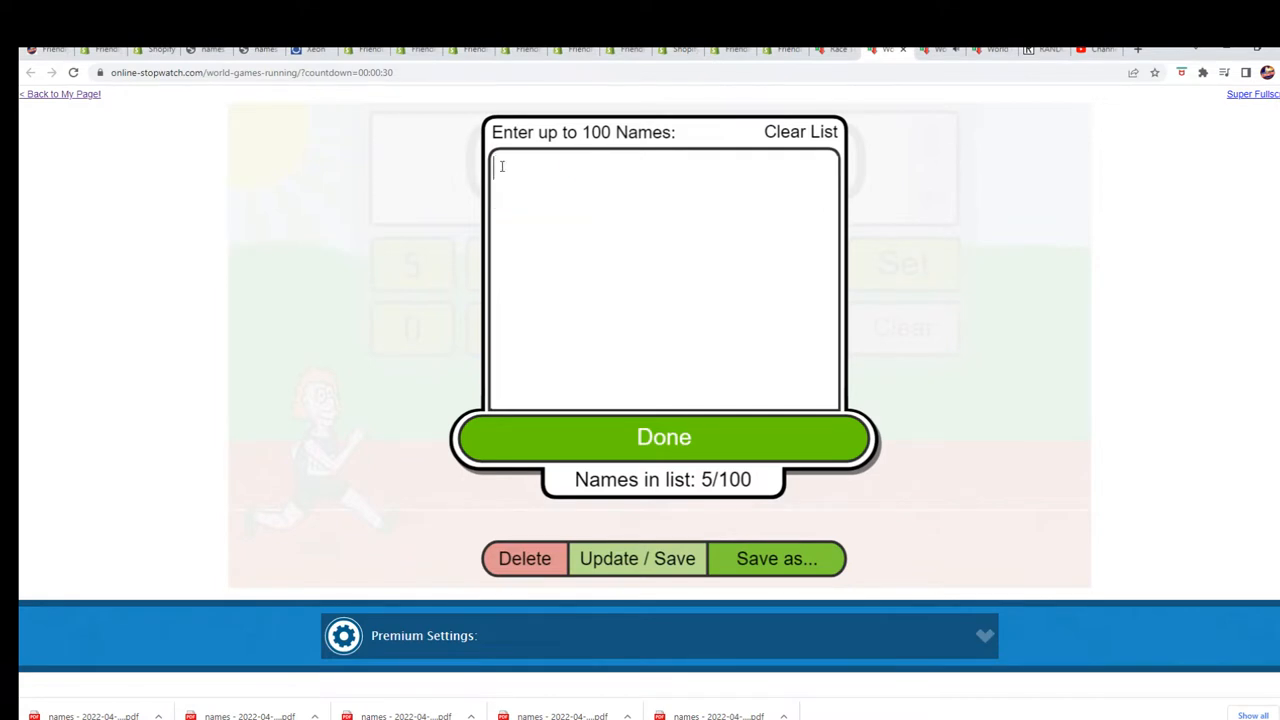
{"action": "key", "text": "ctrl+v"}
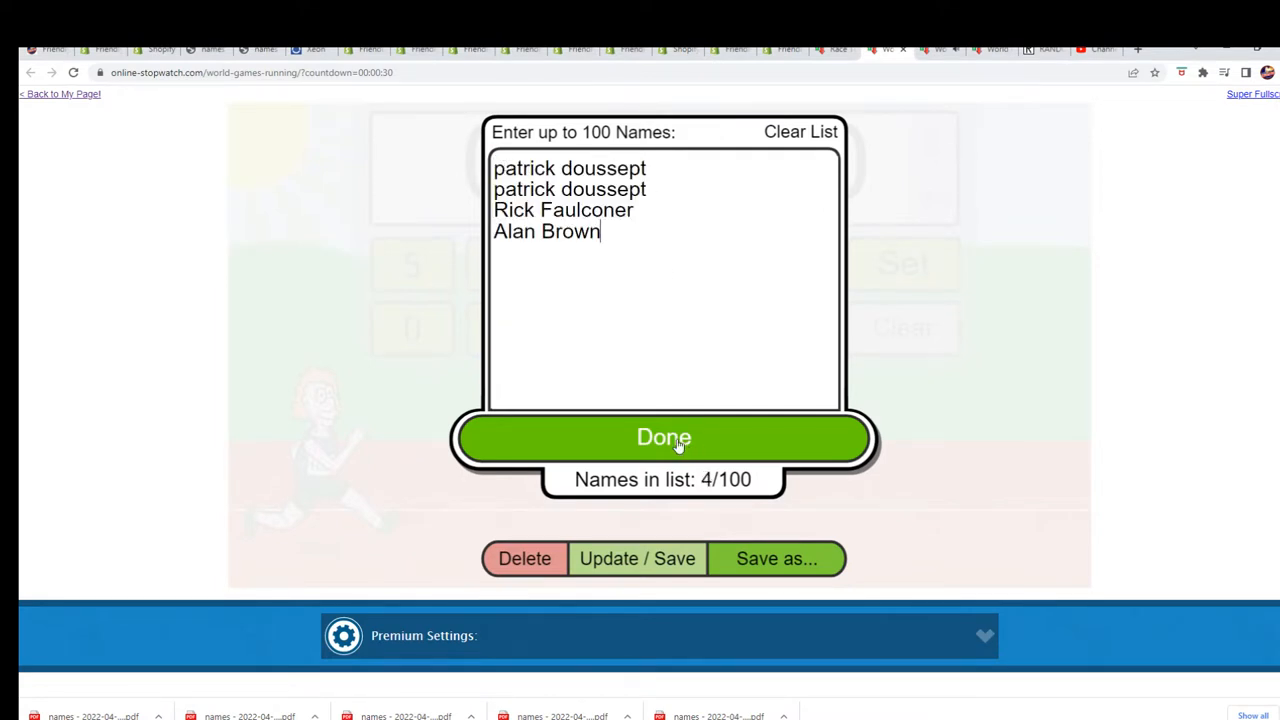
- Confirm the name list, set the 30-second race and shuffle the runners a few times
{"action": "left_click", "coordinate": [645, 439]}
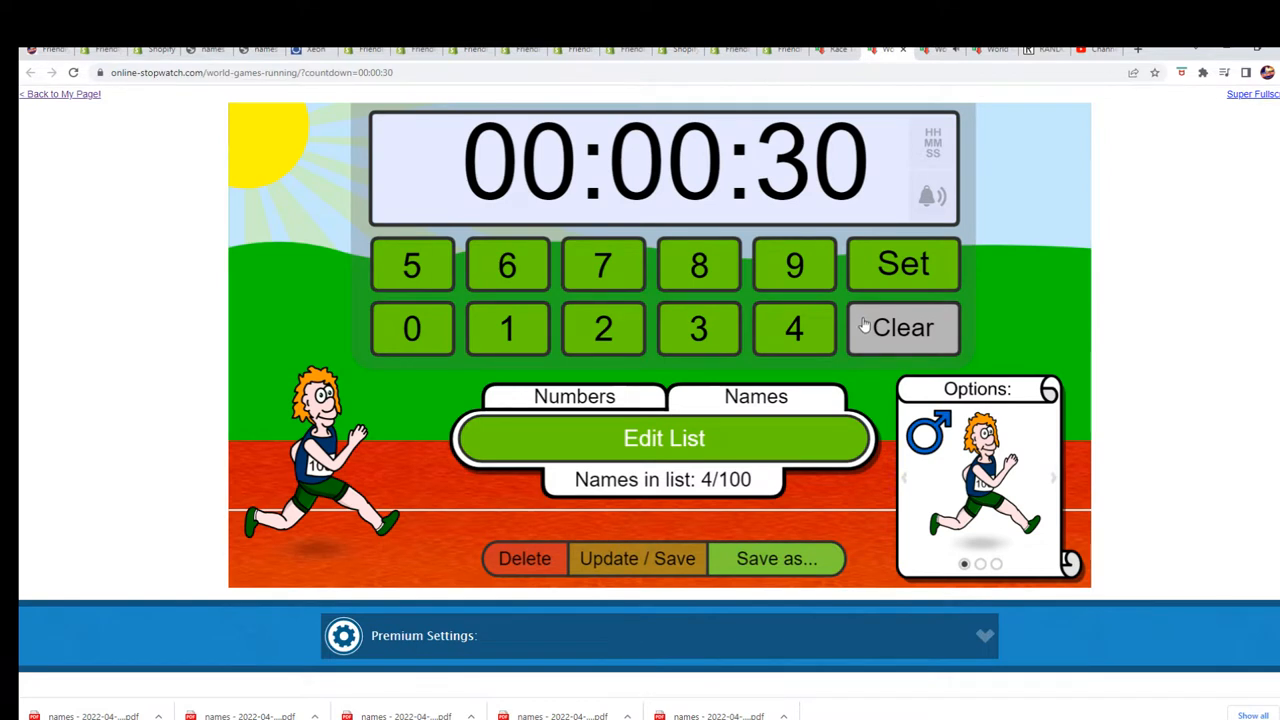
{"action": "left_click", "coordinate": [888, 262]}
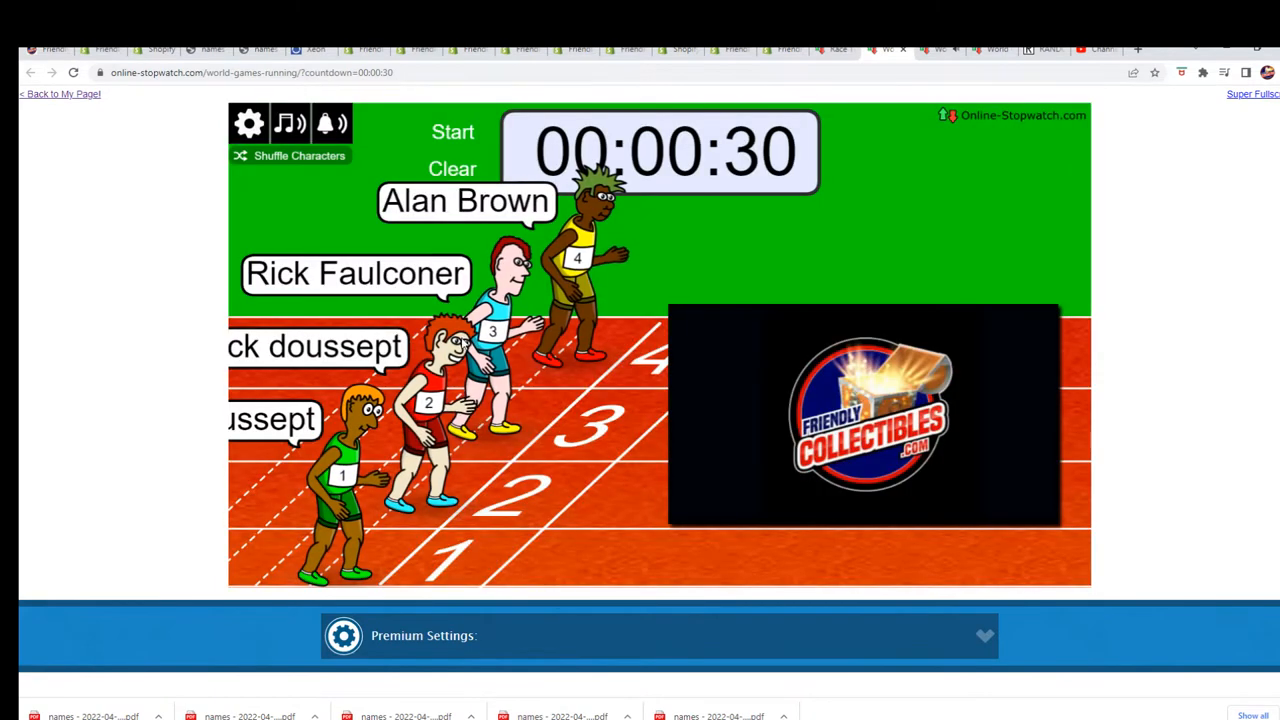
{"action": "left_click", "coordinate": [300, 156]}
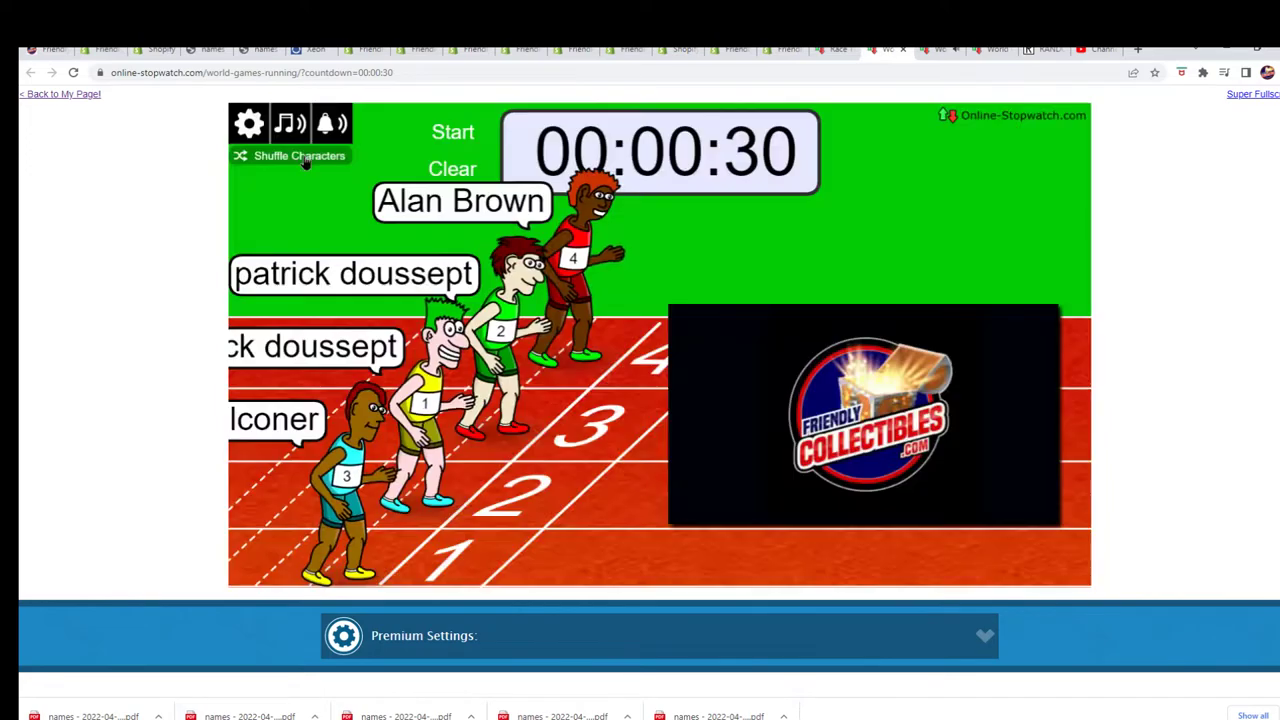
{"action": "left_click", "coordinate": [305, 162]}
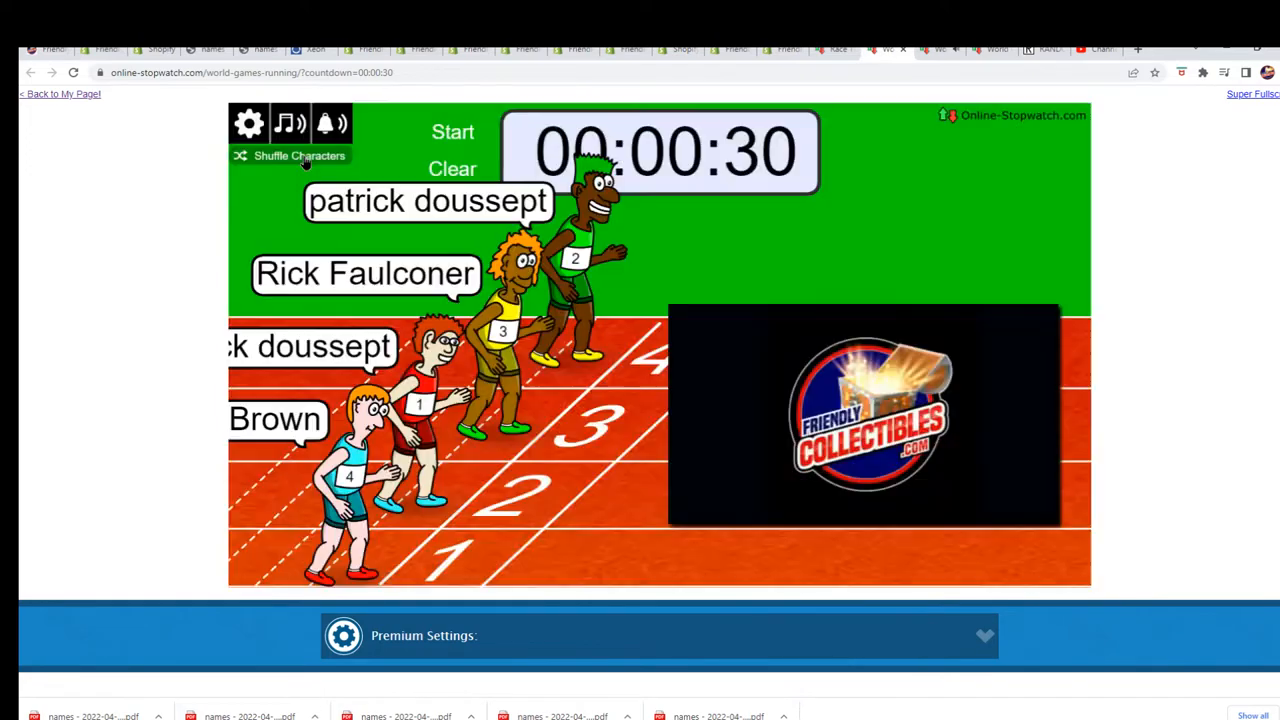
{"action": "left_click", "coordinate": [305, 162]}
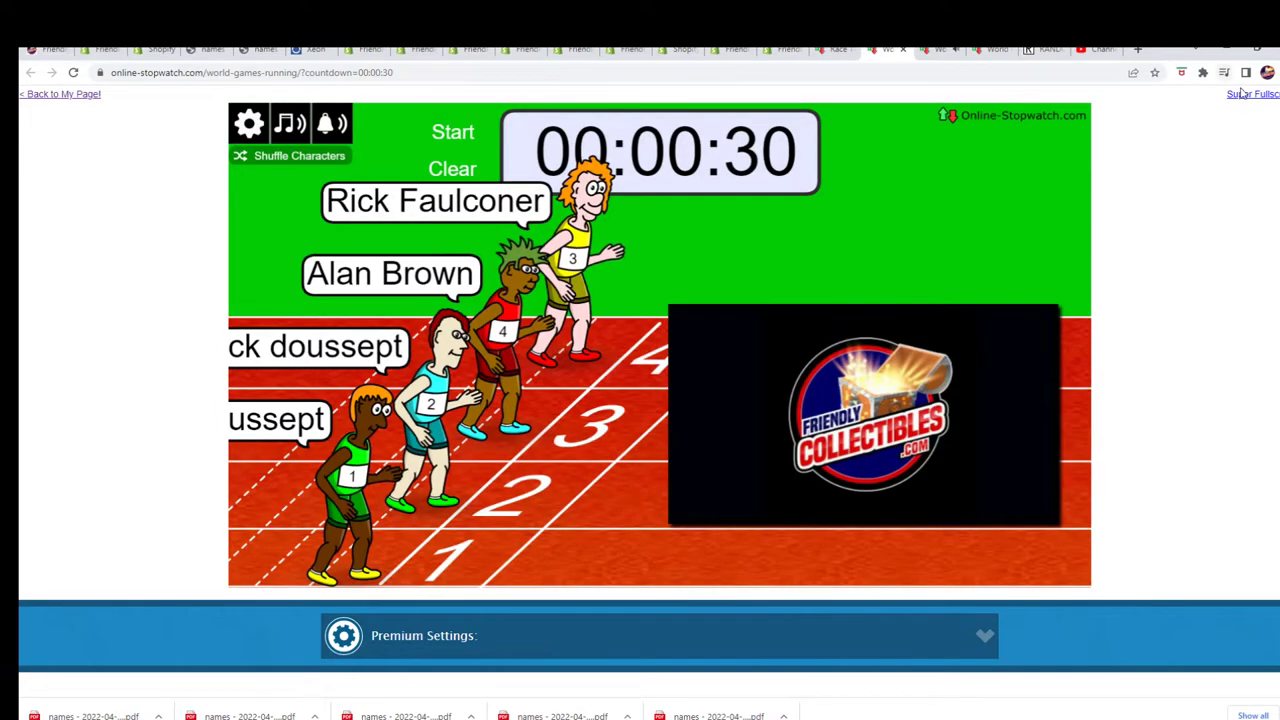
- Go full screen and start the 30-second race until the results table appears
{"action": "left_click", "coordinate": [1250, 94]}
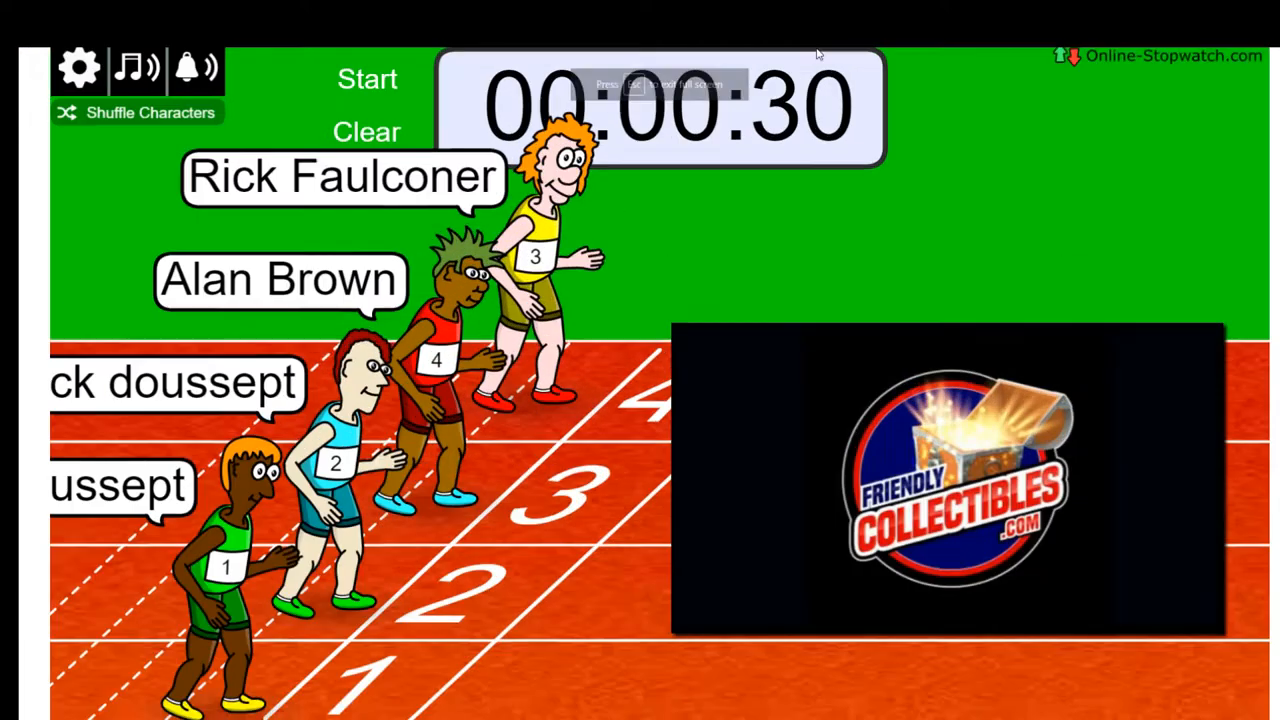
{"action": "left_click", "coordinate": [354, 85]}
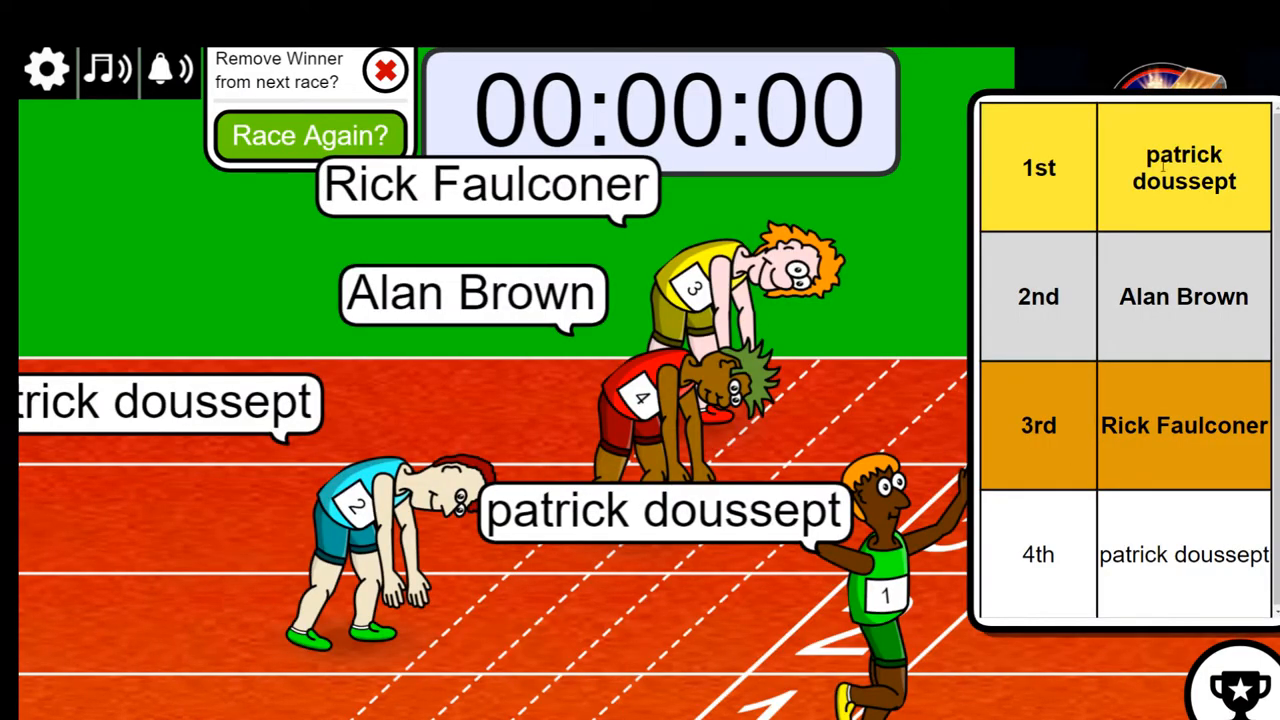
{"action": "left_click_drag", "start_coordinate": [1147, 155], "coordinate": [1245, 200]}
{"action": "right_click", "coordinate": [1200, 175]}
{"action": "left_click", "coordinate": [1191, 190]}
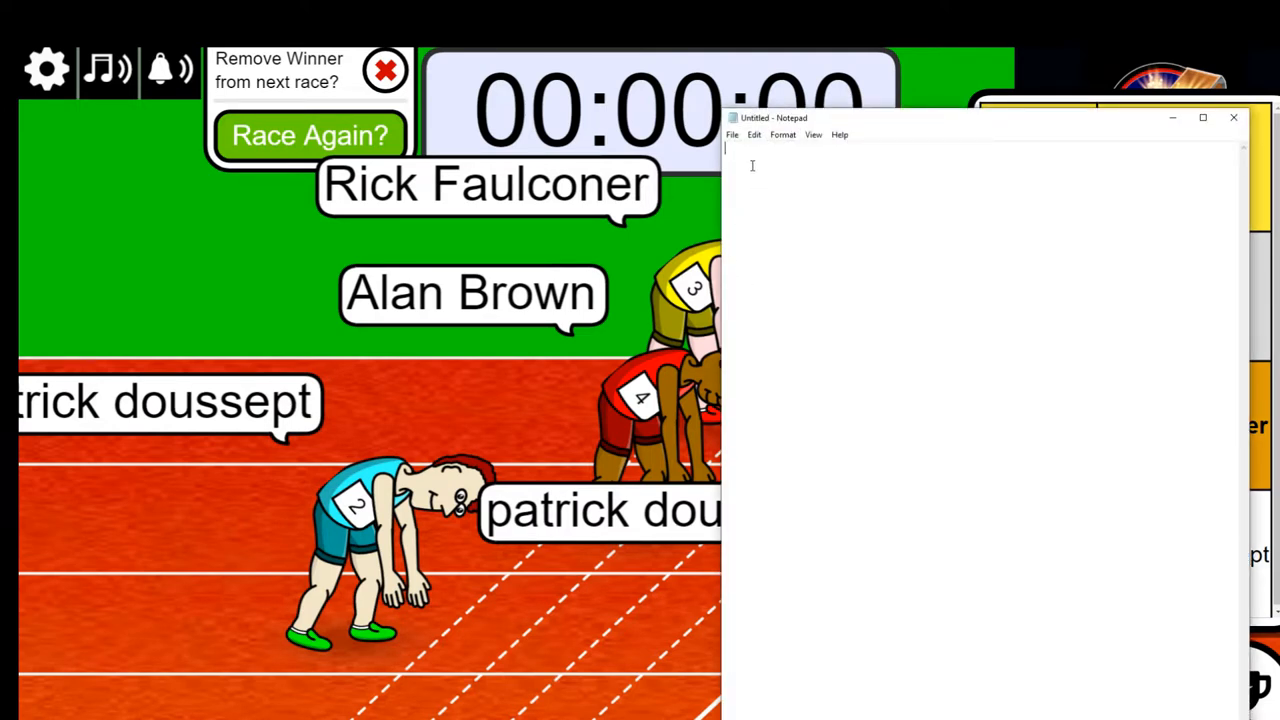
- Paste the winner's name on two Notepad lines beneath an empty first line
{"action": "key", "text": "ctrl+v"}
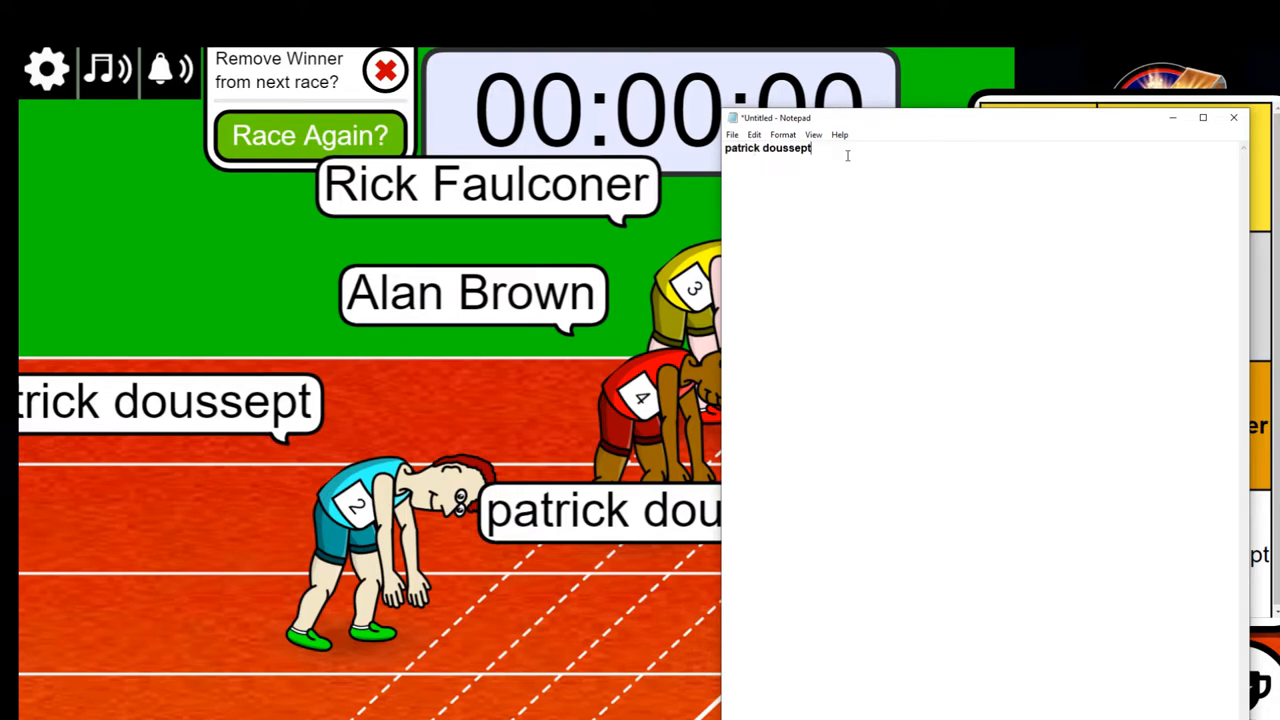
{"action": "key", "text": "Return"}
{"action": "key", "text": "ctrl+v"}
{"action": "left_click", "coordinate": [725, 148]}
{"action": "key", "text": "Return"}
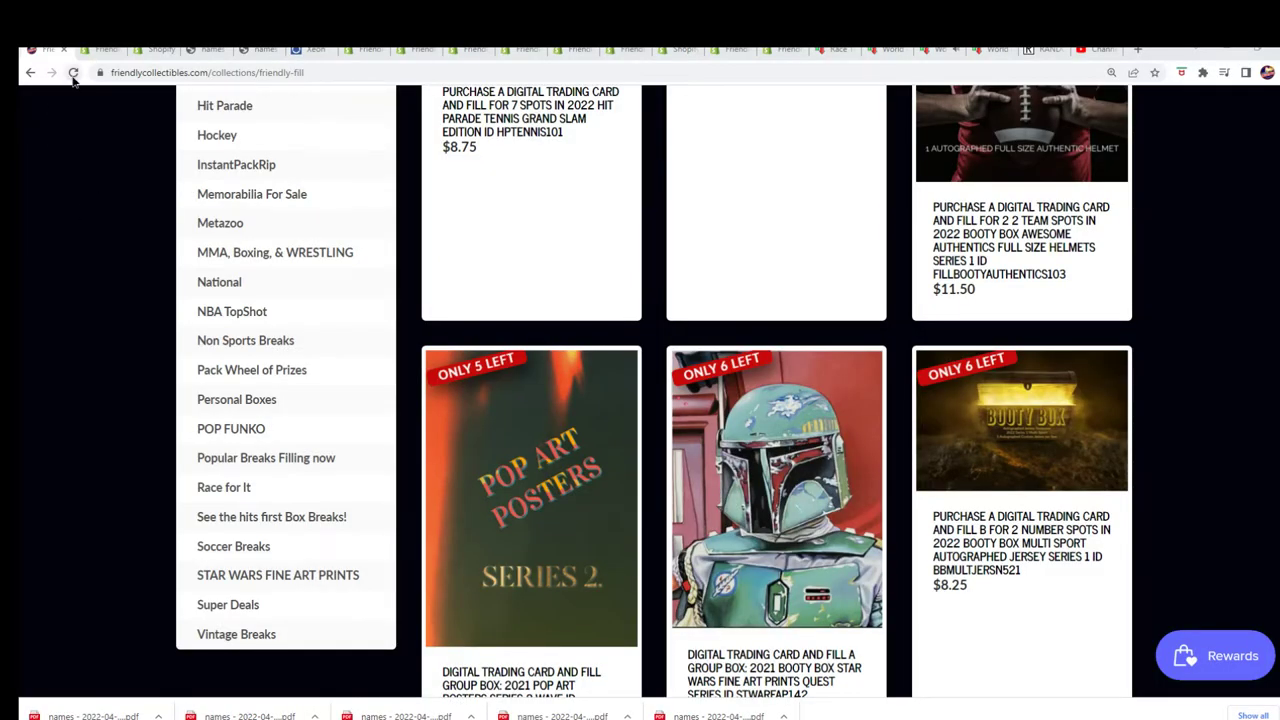
- Reload the Friendly FILL collection page to refresh the listings
{"action": "left_click", "coordinate": [73, 73]}
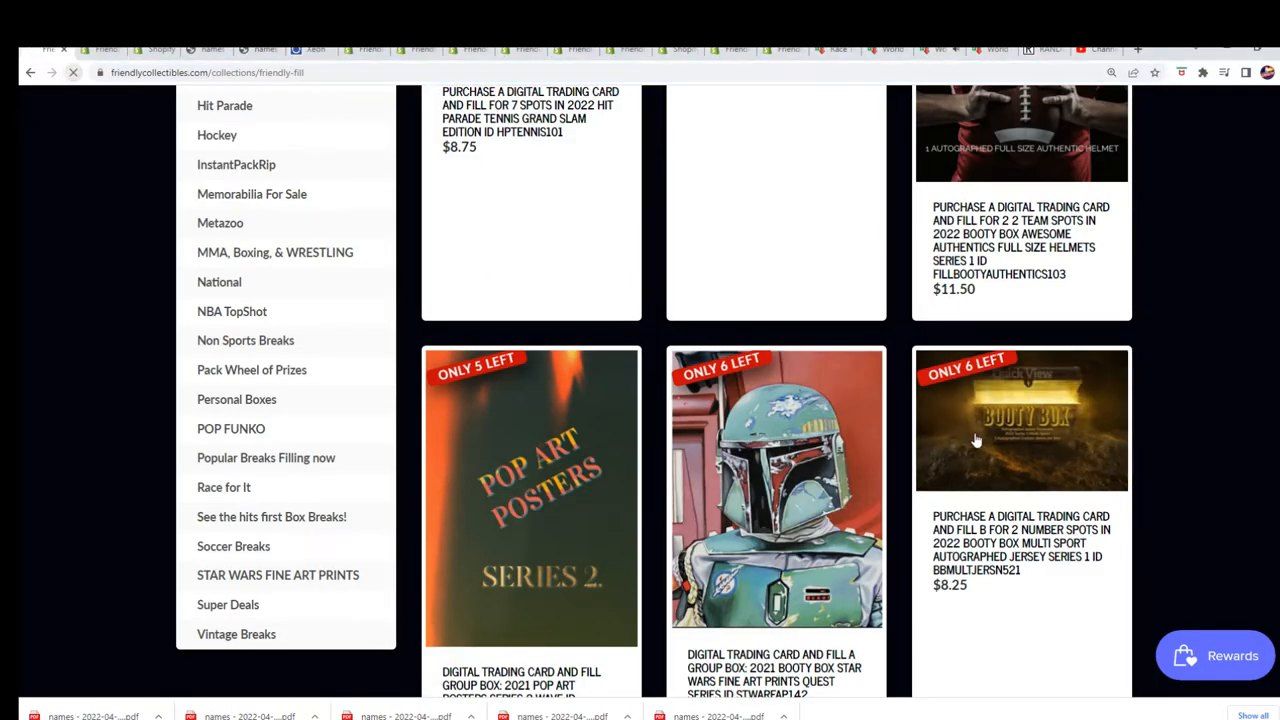
{"action": "scroll", "coordinate": [882, 553], "scroll_direction": "down", "scroll_amount": 3}
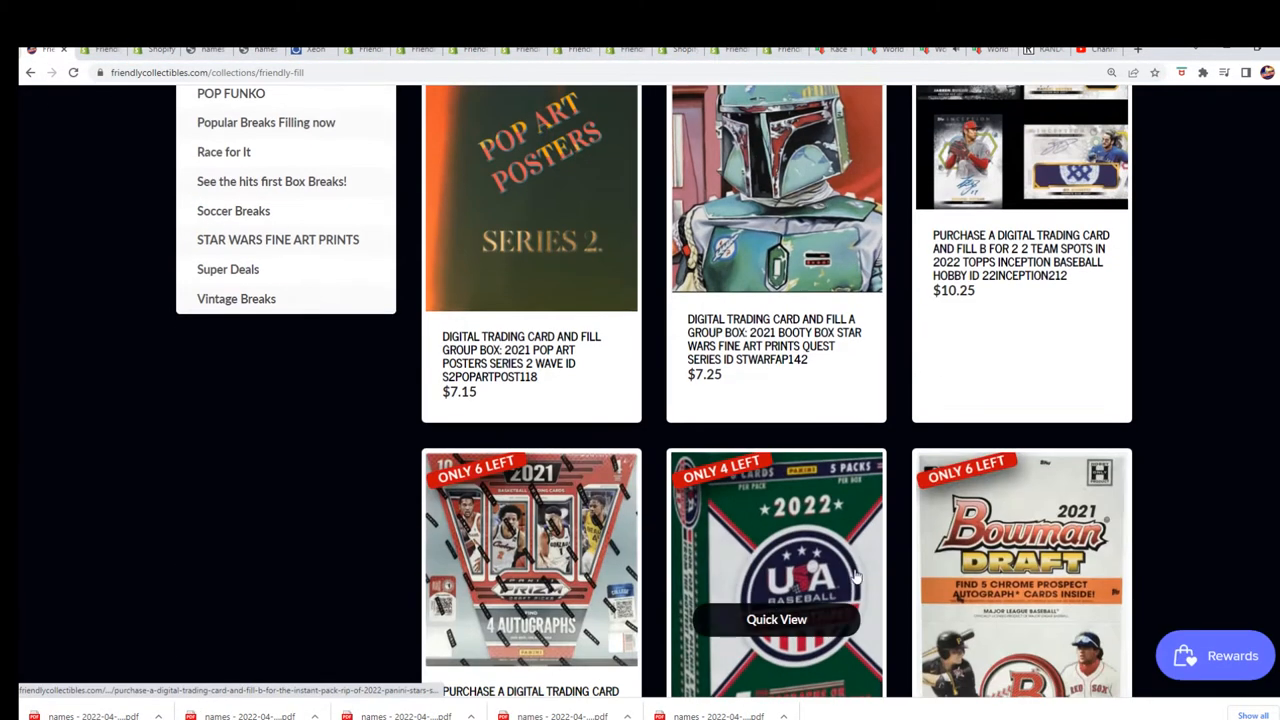
{"action": "scroll", "coordinate": [843, 578], "scroll_direction": "up", "scroll_amount": 2}
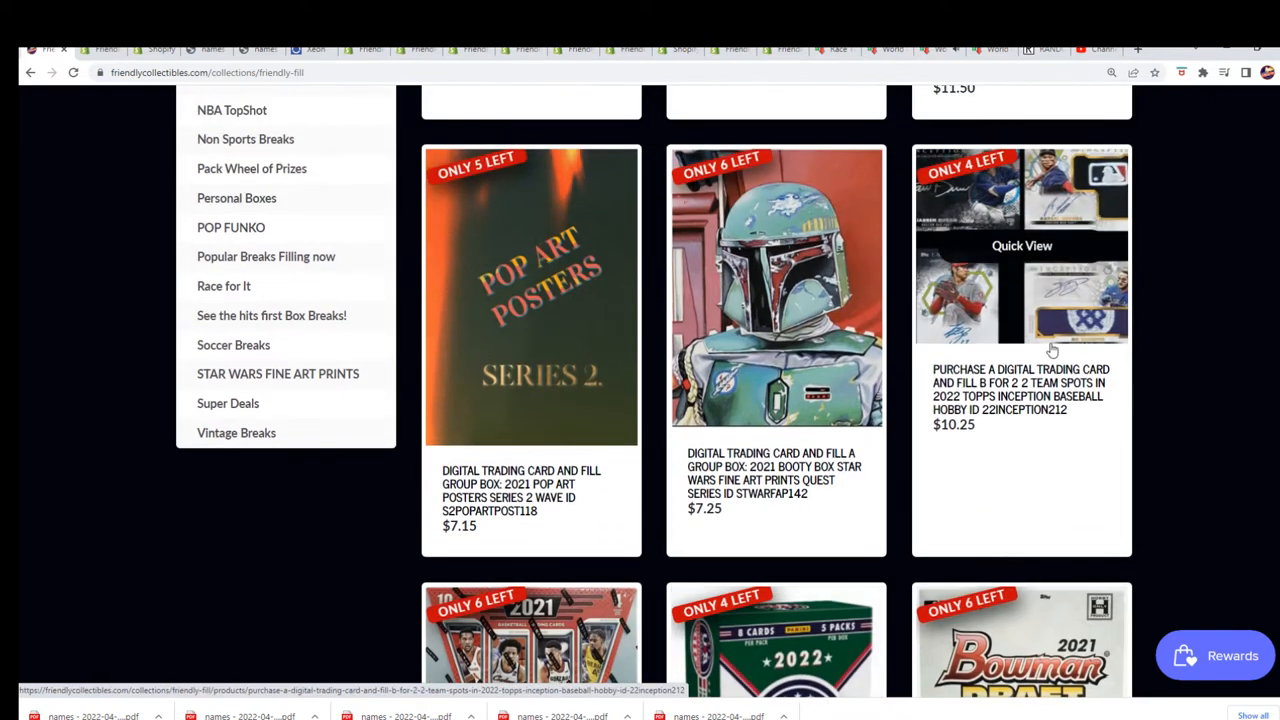
- Copy the Topps Inception product page address and return to the Friendly FILL collection
{"action": "left_click", "coordinate": [1025, 366]}
{"action": "scroll", "coordinate": [817, 508], "scroll_direction": "down", "scroll_amount": 3}
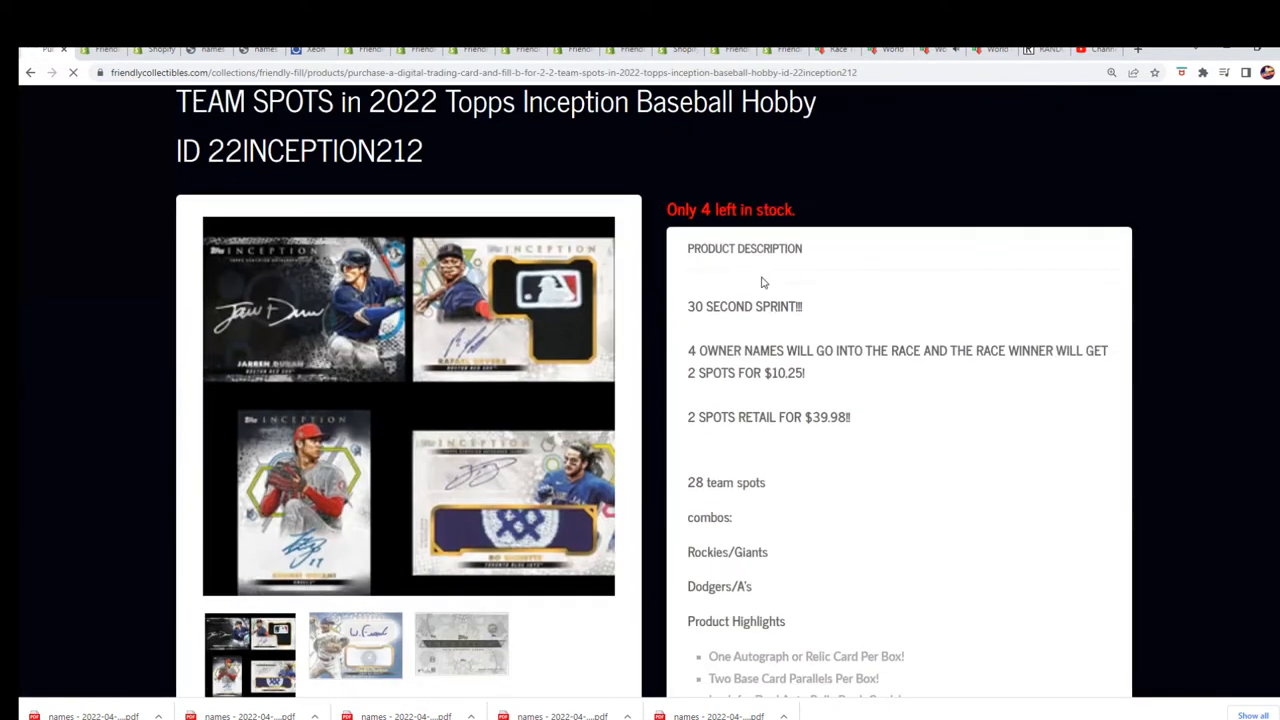
{"action": "left_click", "coordinate": [505, 72]}
{"action": "right_click", "coordinate": [505, 72]}
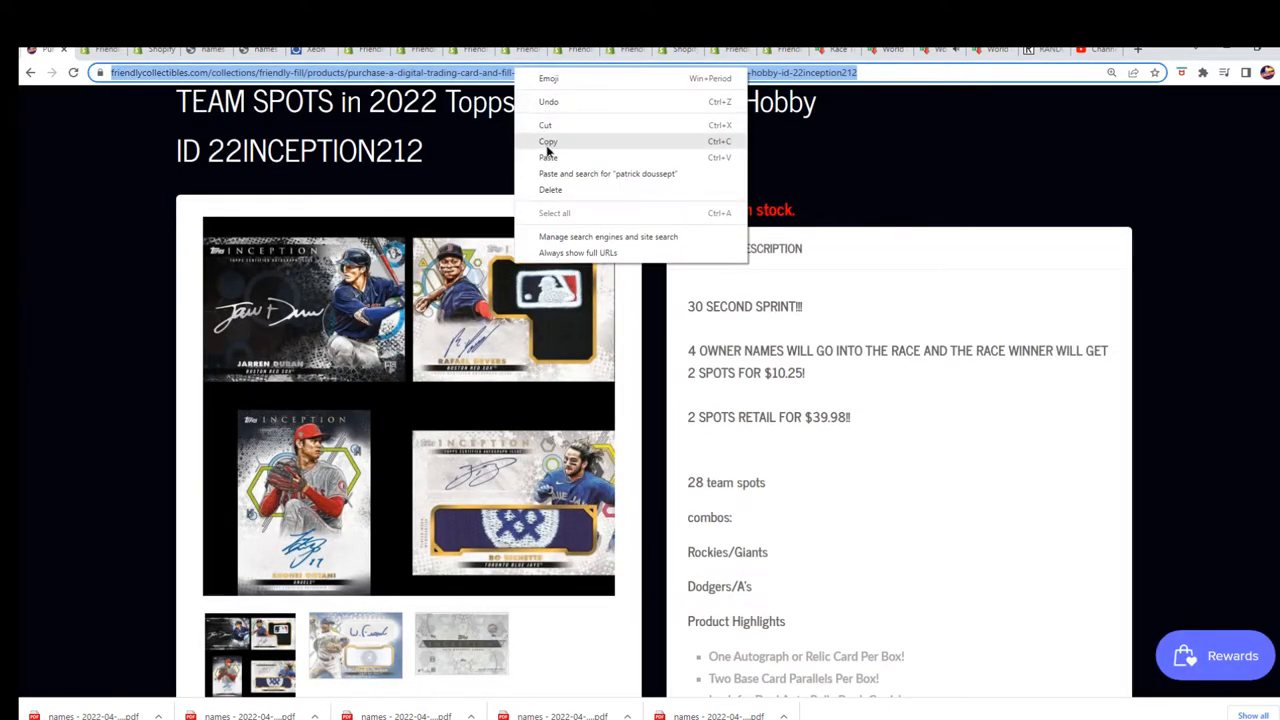
{"action": "left_click", "coordinate": [550, 150]}
{"action": "key", "text": "Escape"}
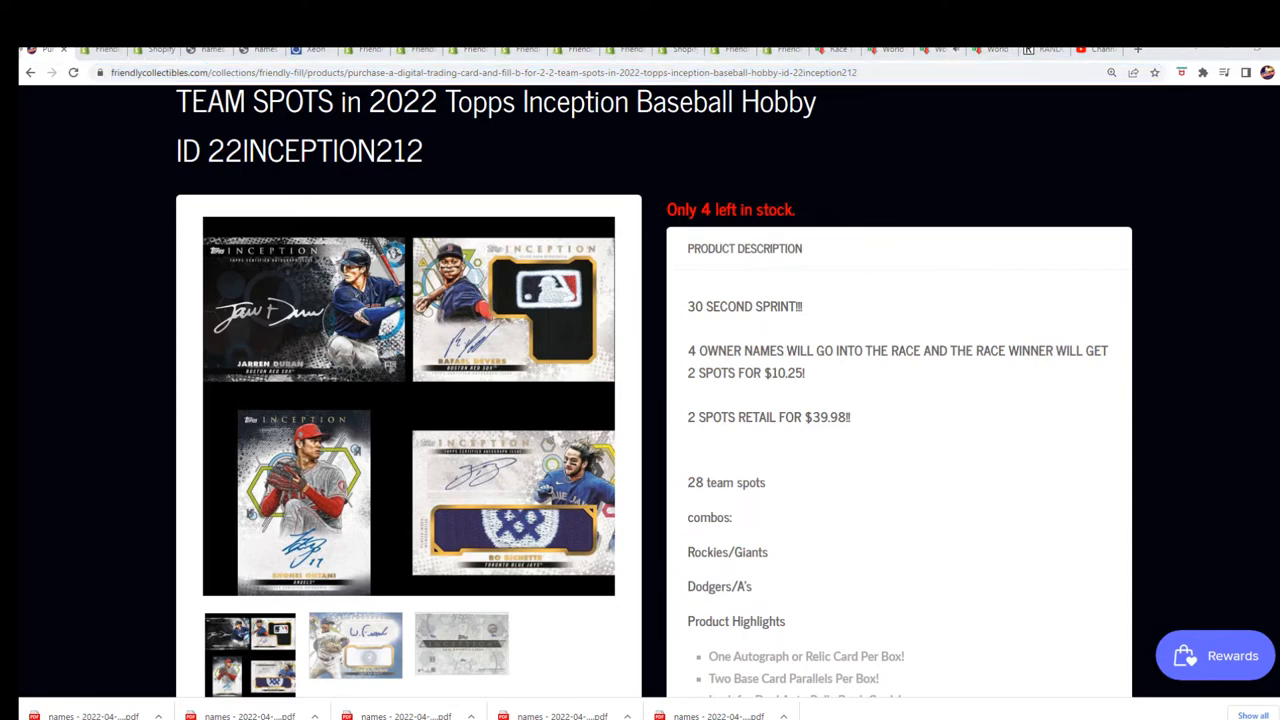
{"action": "left_click", "coordinate": [28, 72]}
{"action": "scroll", "coordinate": [780, 400], "scroll_direction": "up", "scroll_amount": 5}
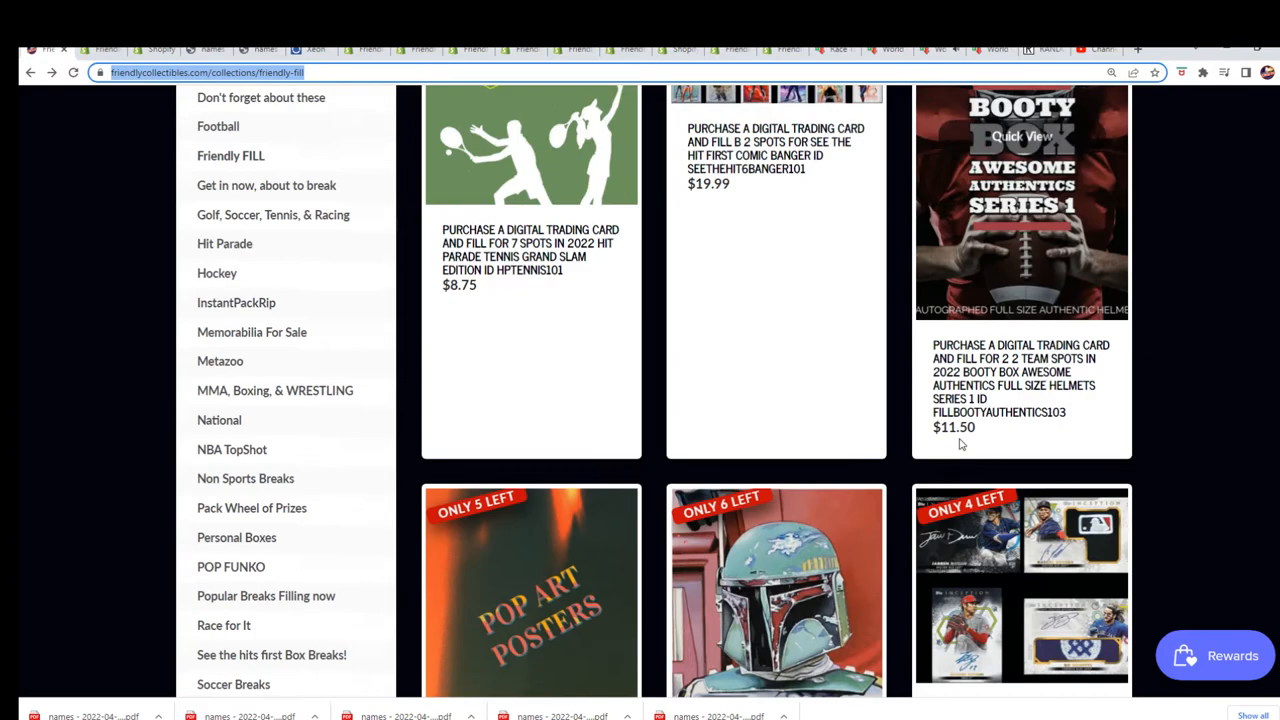
{"action": "scroll", "coordinate": [780, 400], "scroll_direction": "up", "scroll_amount": 3}
{"action": "scroll", "coordinate": [780, 400], "scroll_direction": "up", "scroll_amount": 4}
{"action": "scroll", "coordinate": [600, 400], "scroll_direction": "up", "scroll_amount": 4}
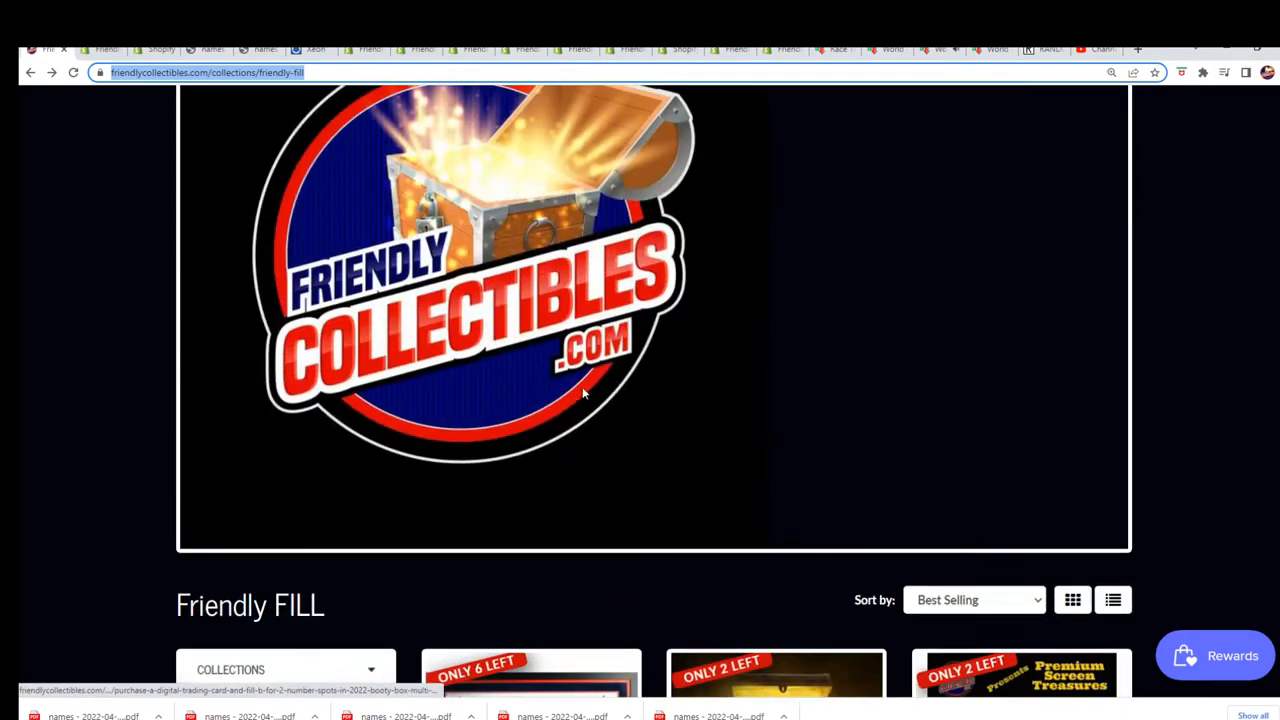
{"action": "scroll", "coordinate": [480, 387], "scroll_direction": "up", "scroll_amount": 4}
{"action": "scroll", "coordinate": [478, 387], "scroll_direction": "up", "scroll_amount": 3}
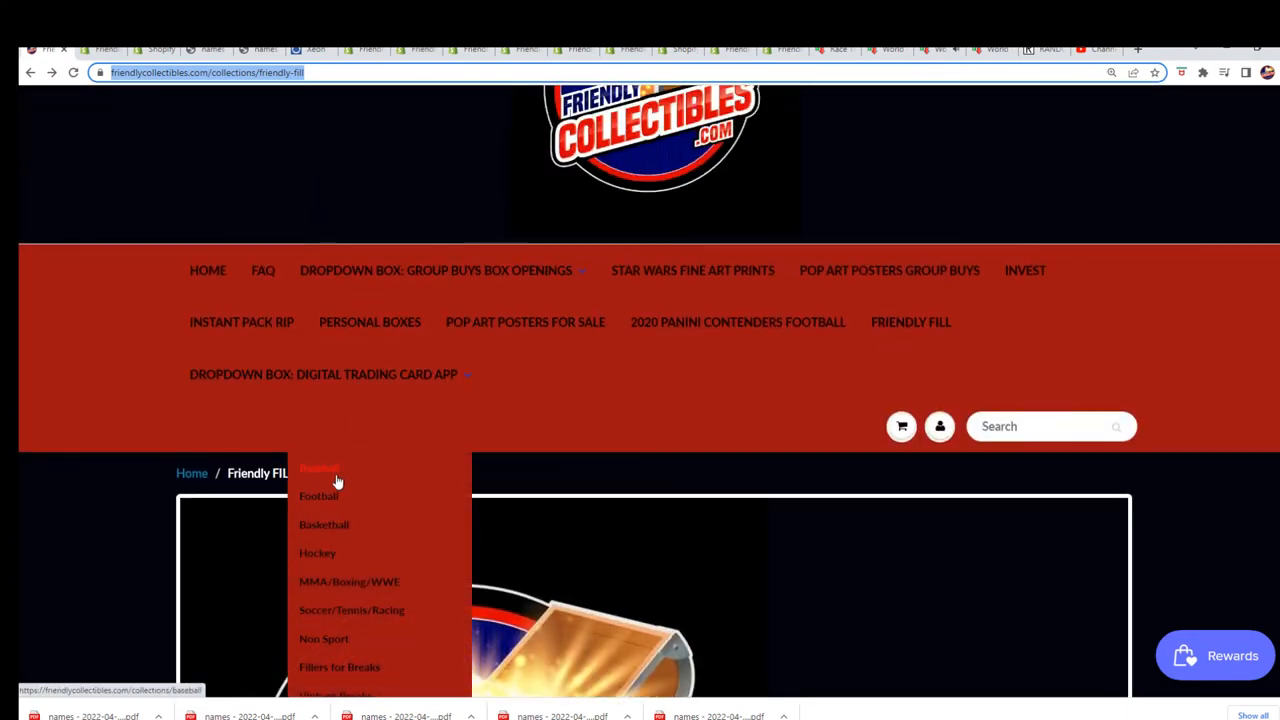
- Switch to the Baseball collection listing the Topps Inception two-team spot
{"action": "left_click", "coordinate": [336, 473]}
{"action": "scroll", "coordinate": [690, 400], "scroll_direction": "down", "scroll_amount": 8}
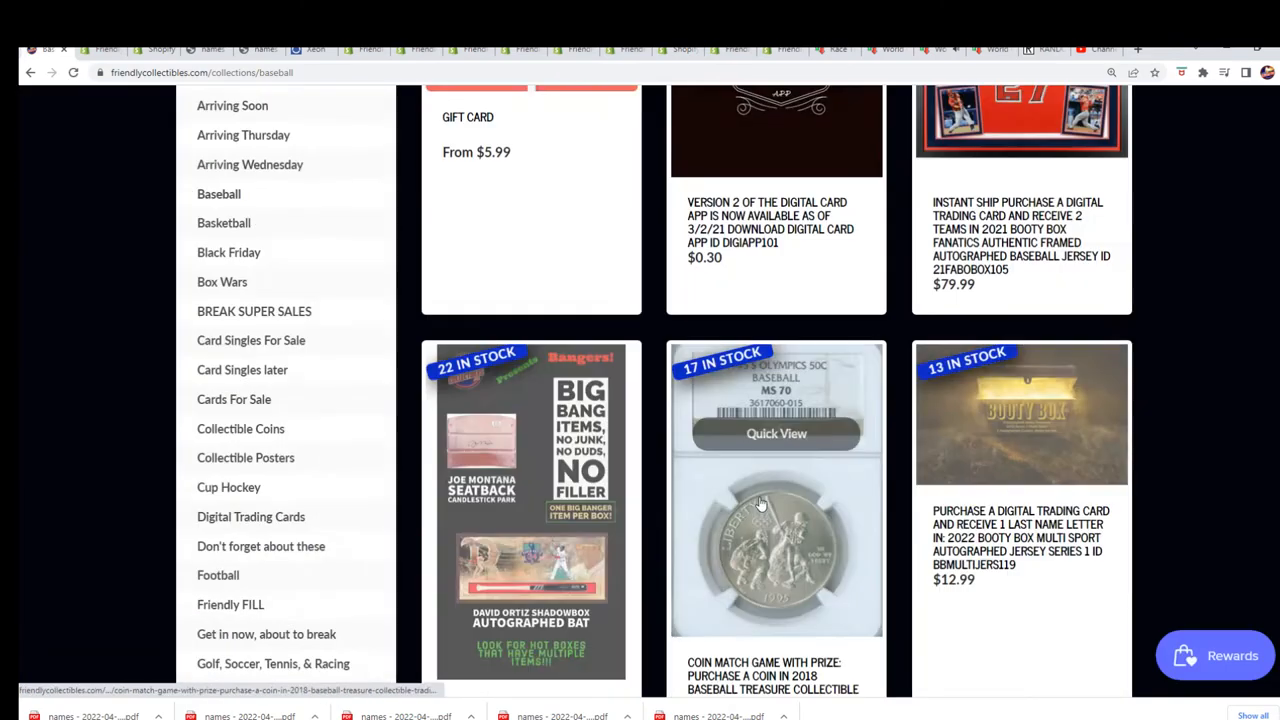
{"action": "scroll", "coordinate": [795, 480], "scroll_direction": "down", "scroll_amount": 4}
{"action": "scroll", "coordinate": [795, 480], "scroll_direction": "down", "scroll_amount": 3}
{"action": "scroll", "coordinate": [780, 400], "scroll_direction": "down", "scroll_amount": 3}
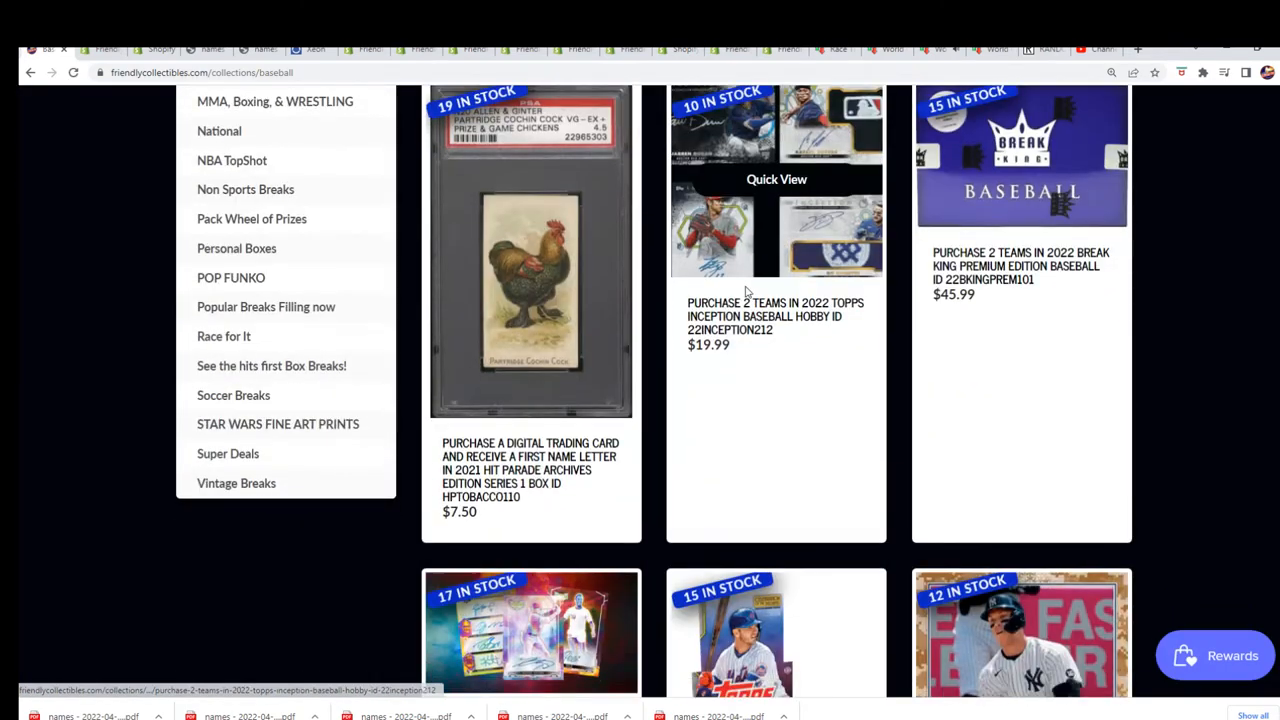